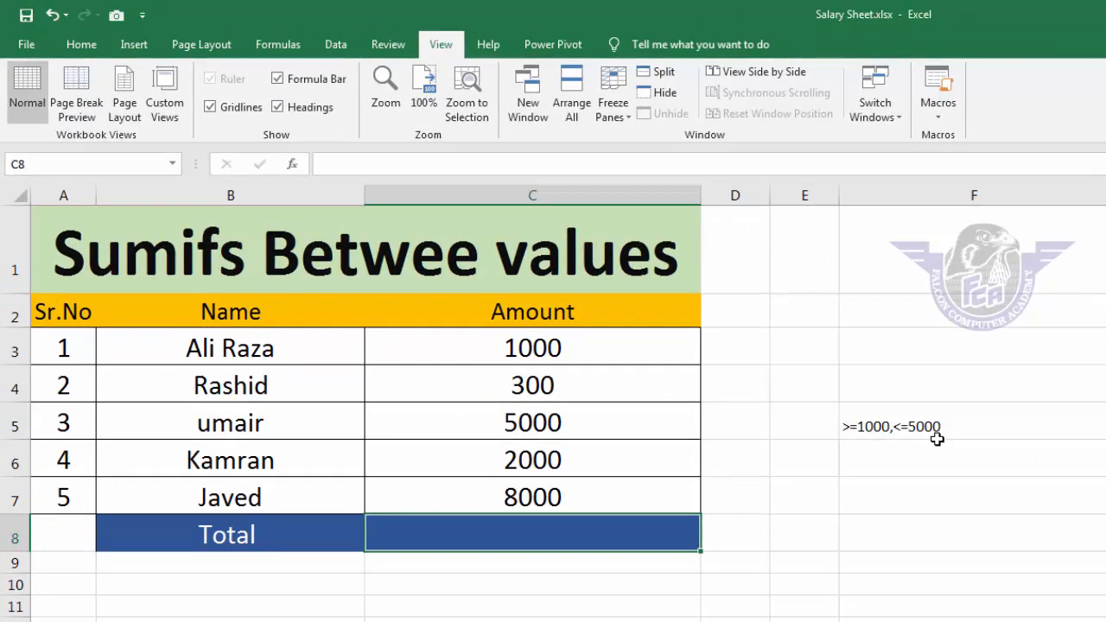
Start a SUMIFS formula in the Total cell C8 with C3:C7 as the sum range
{"action": "left_click", "coordinate": [1102, 292]}
{"action": "type", "text": "="}
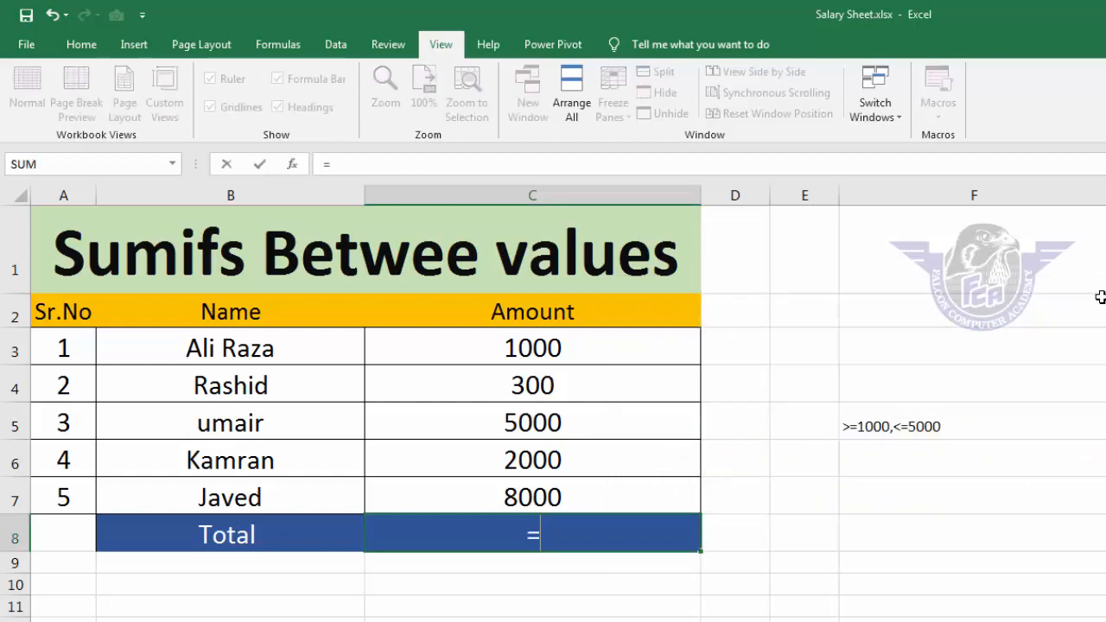
{"action": "type", "text": "sumifs"}
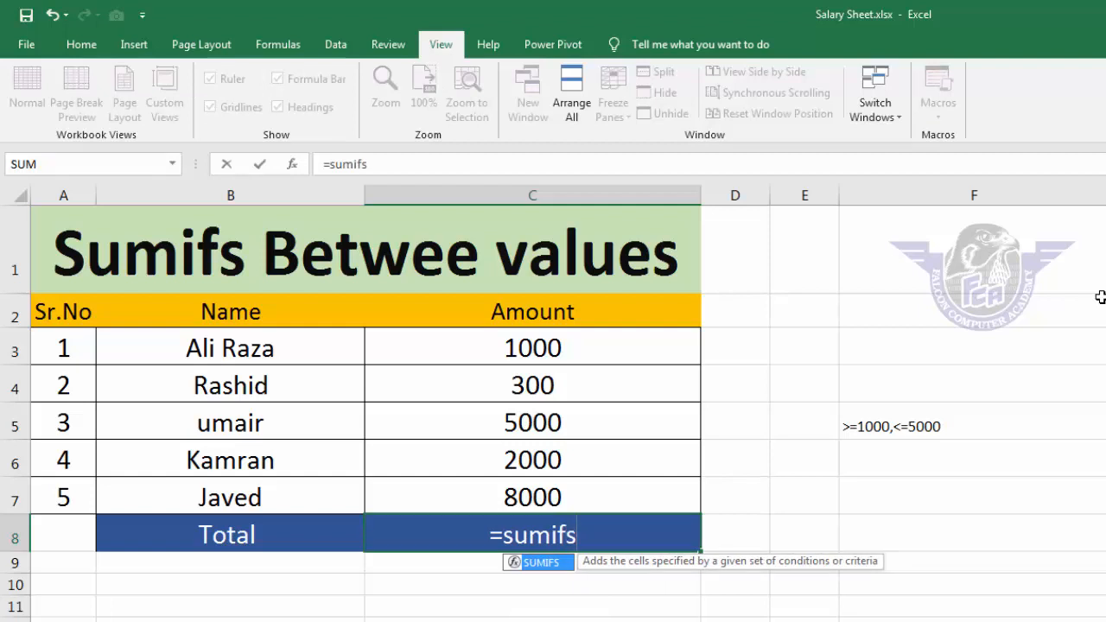
{"action": "type", "text": "("}
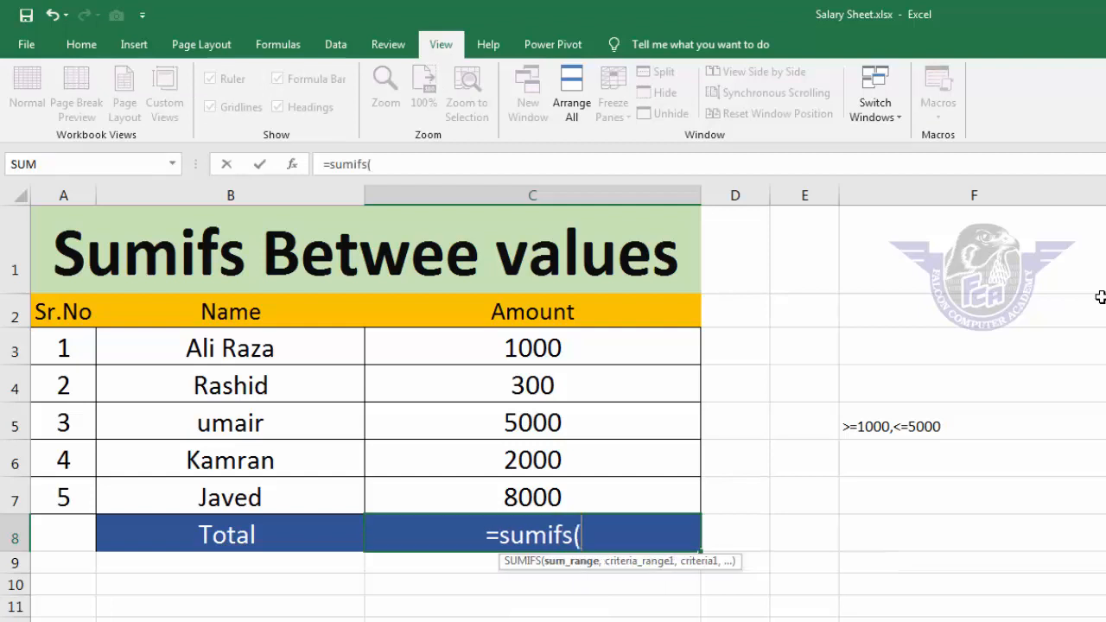
{"action": "left_click_drag", "start_coordinate": [517, 350], "coordinate": [509, 489]}
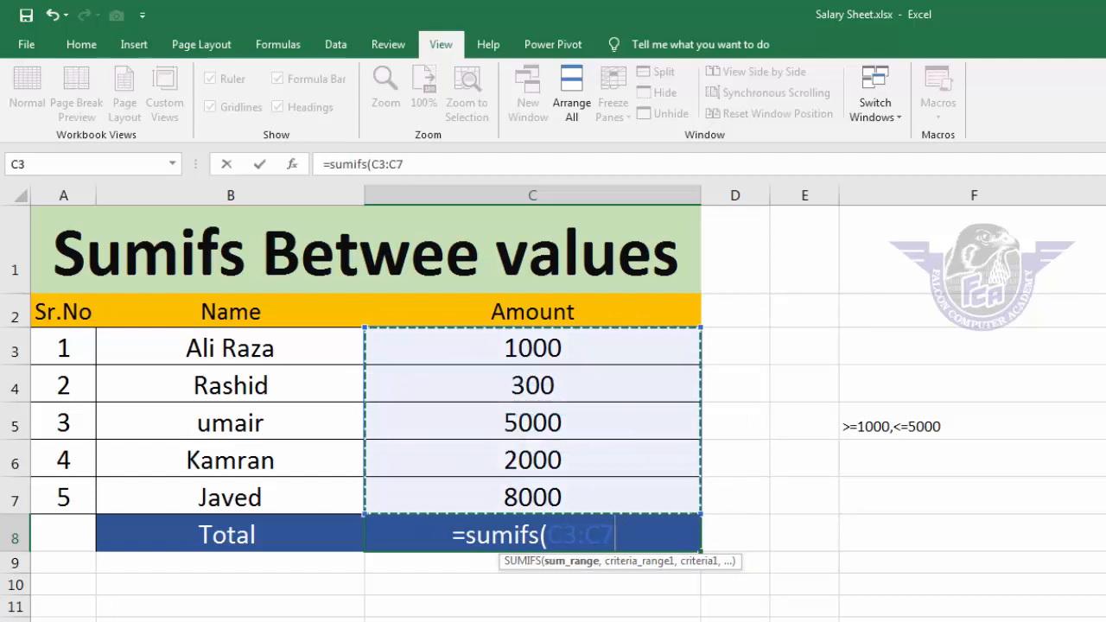
{"action": "type", "text": ","}
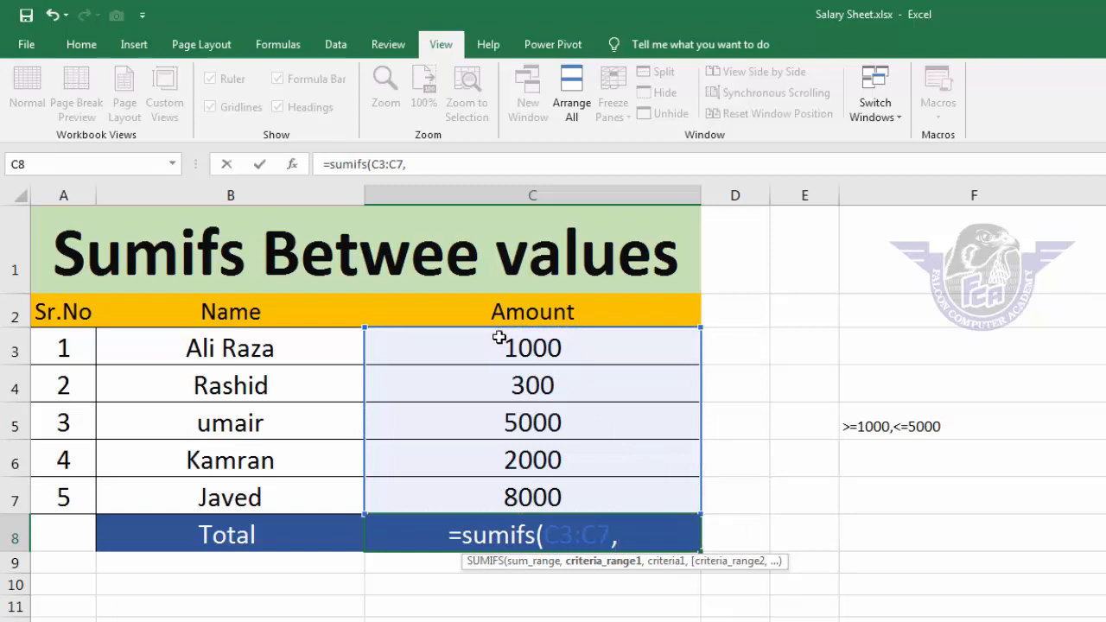
Add the first SUMIFS condition, using criteria range C3:C7 and criterion ">=1000"
{"action": "left_click_drag", "start_coordinate": [519, 346], "coordinate": [524, 495]}
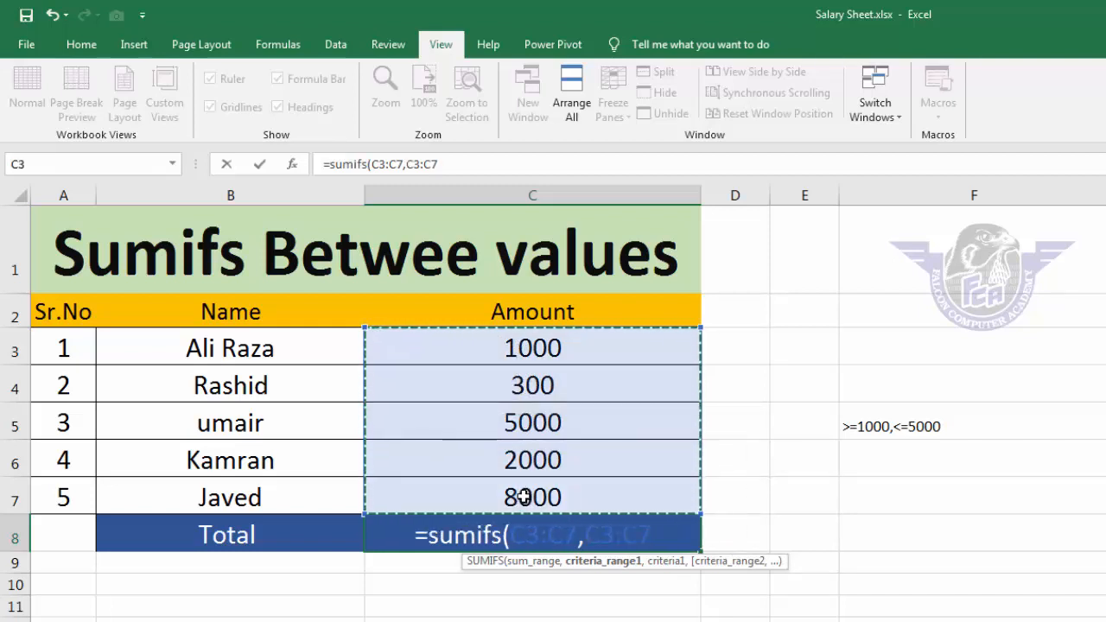
{"action": "type", "text": ",\""}
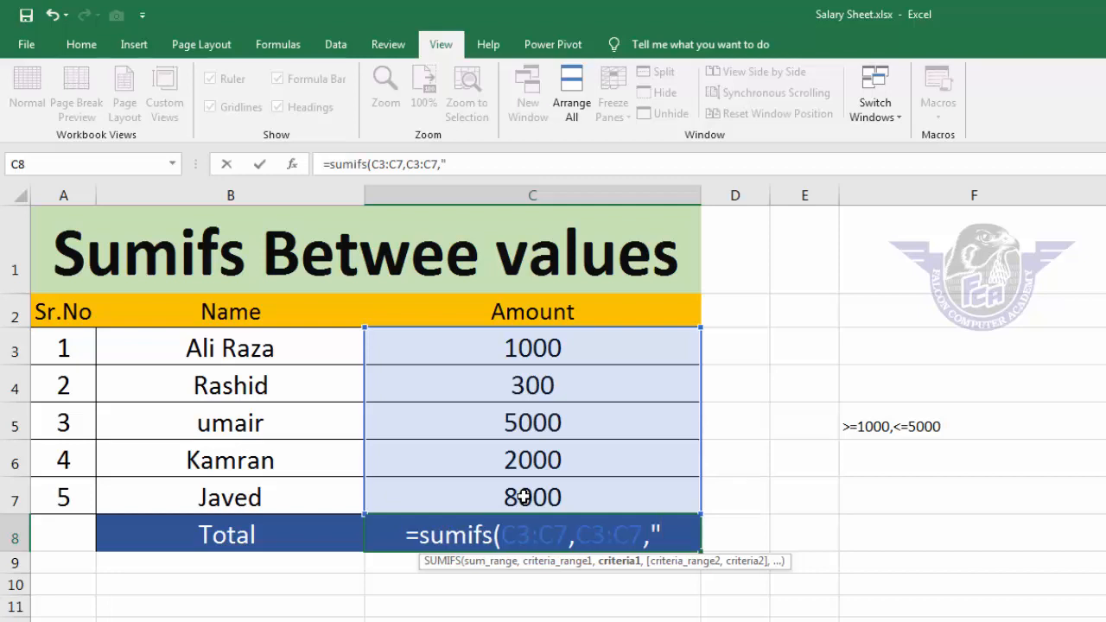
{"action": "type", "text": ">="}
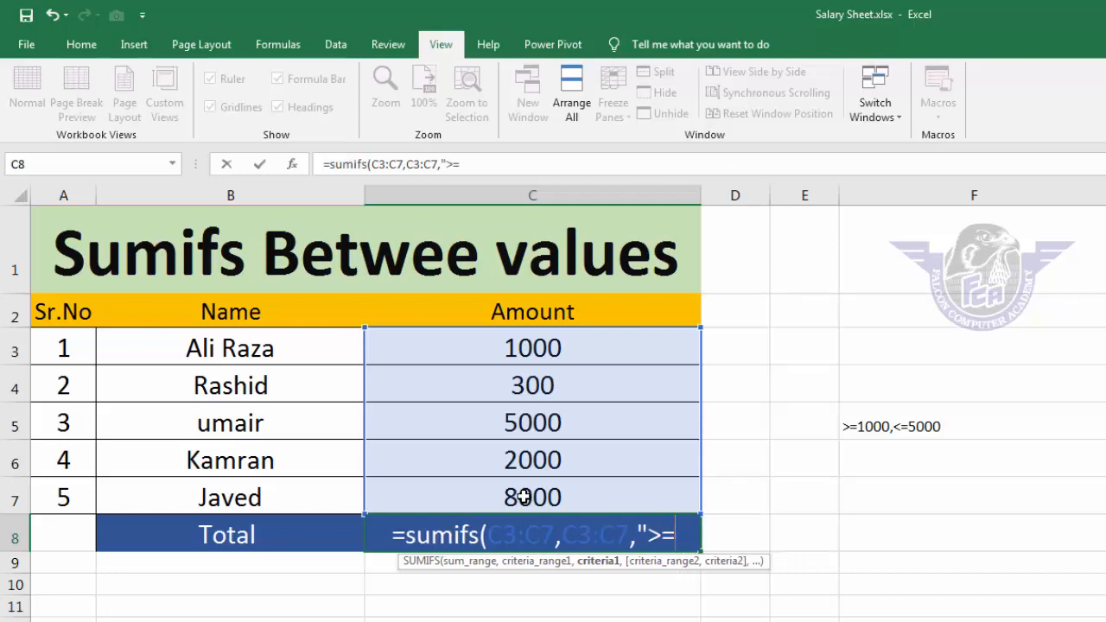
{"action": "type", "text": "1000"}
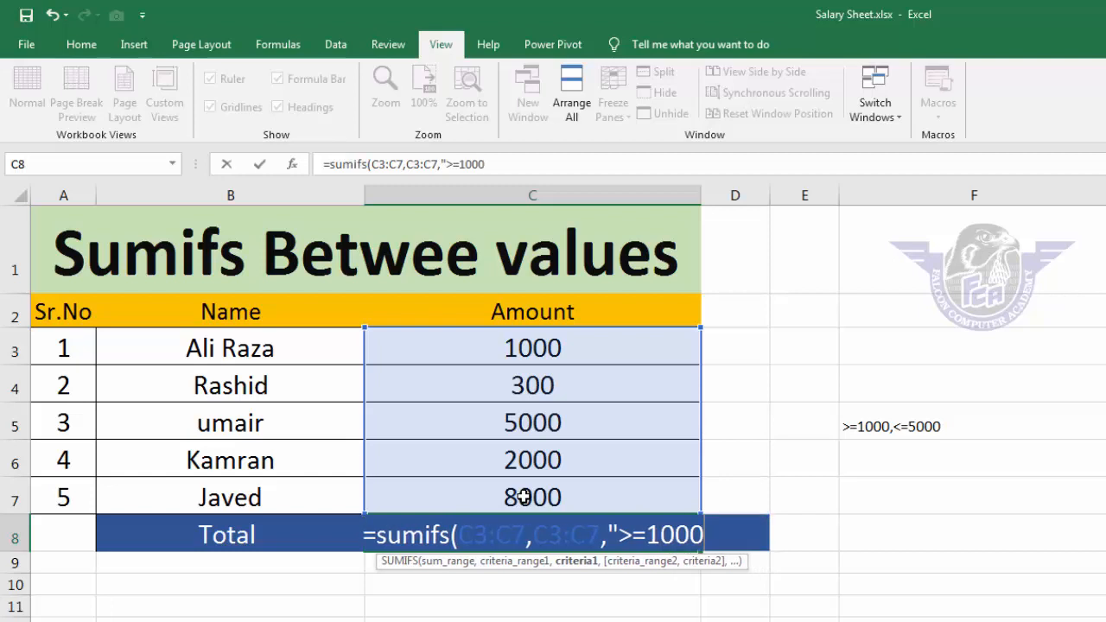
{"action": "type", "text": "\","}
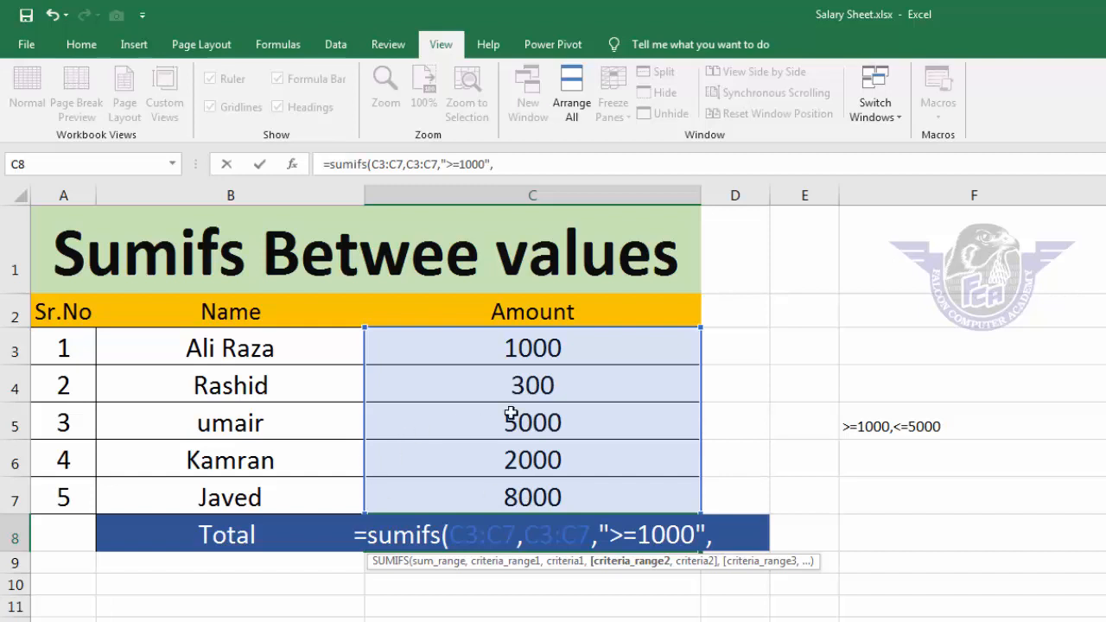
Add the second condition with criteria range C3:C7 and criterion "<=5000", and complete the SUMIFS formula
{"action": "left_click_drag", "start_coordinate": [535, 355], "coordinate": [537, 491]}
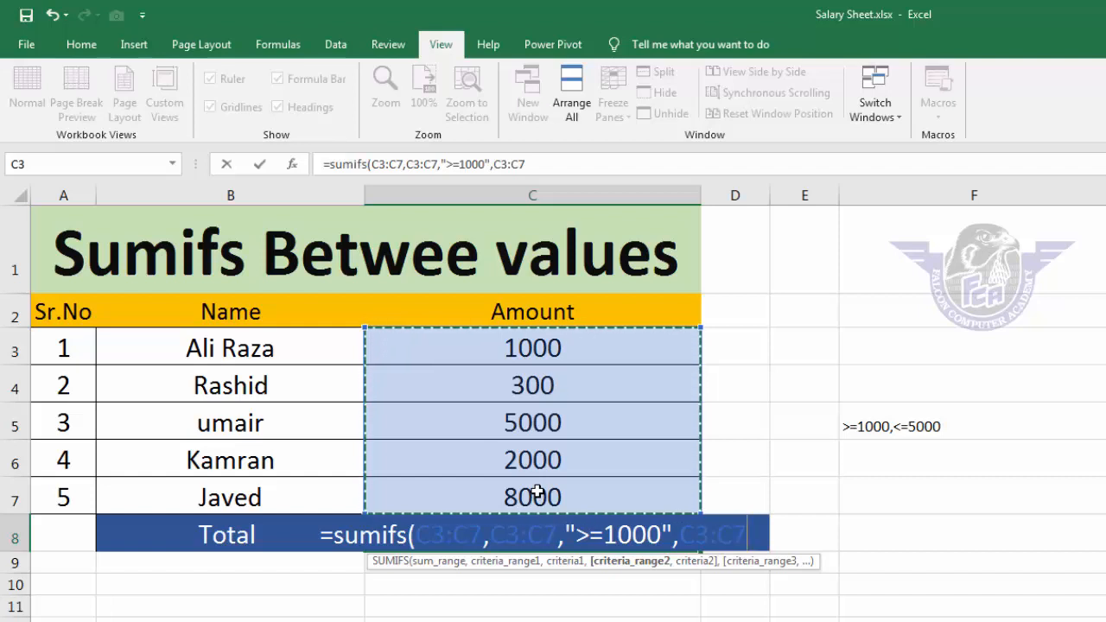
{"action": "type", "text": ","}
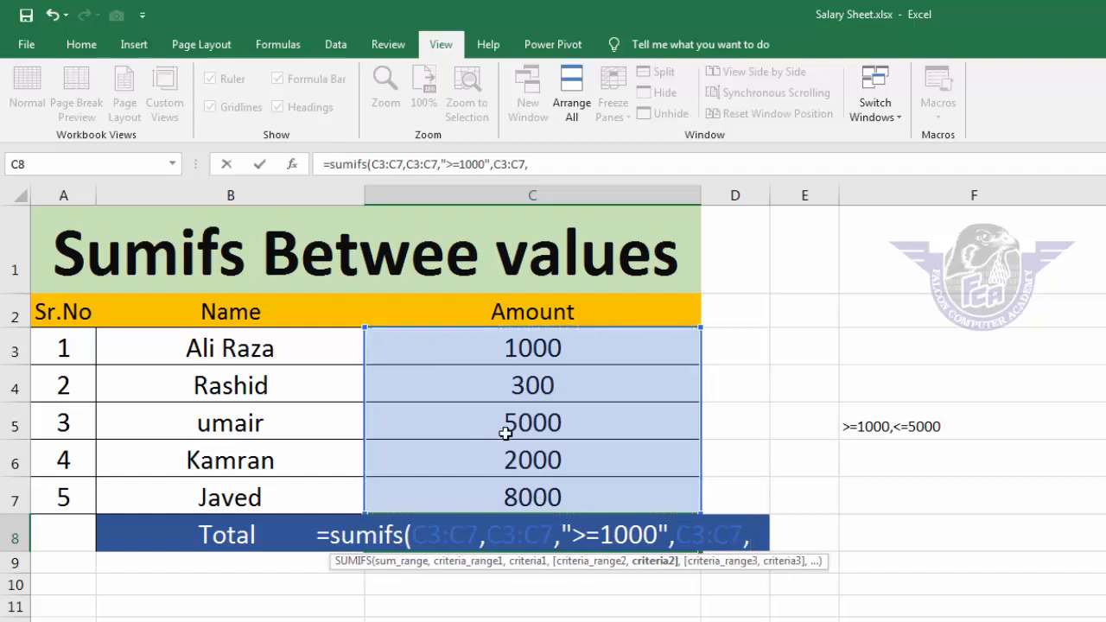
{"action": "type", "text": "\"<"}
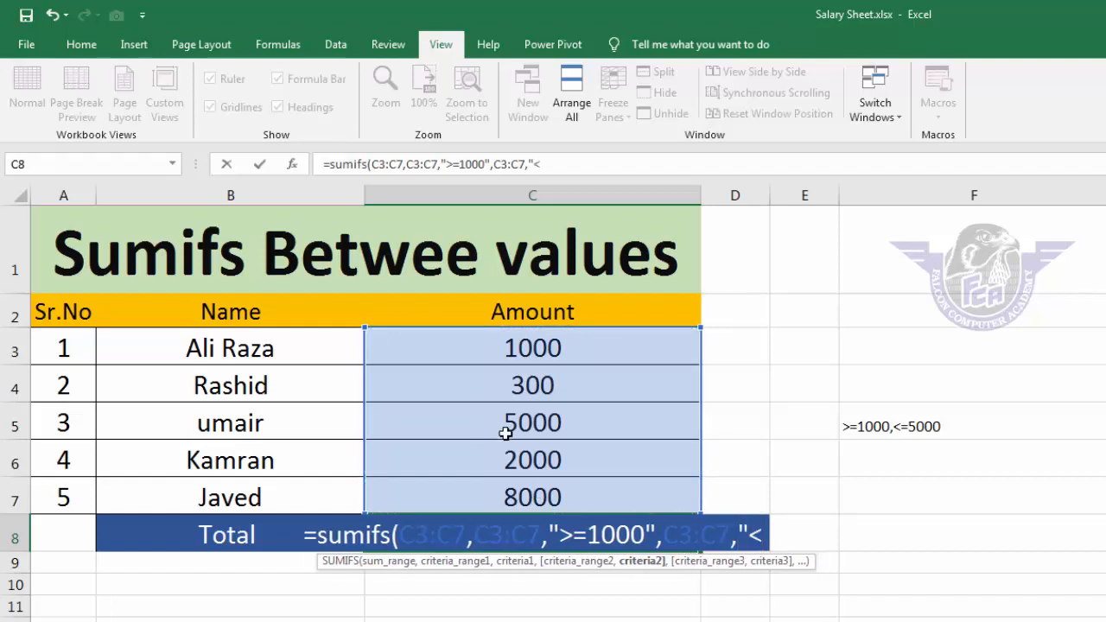
{"action": "type", "text": "=5000"}
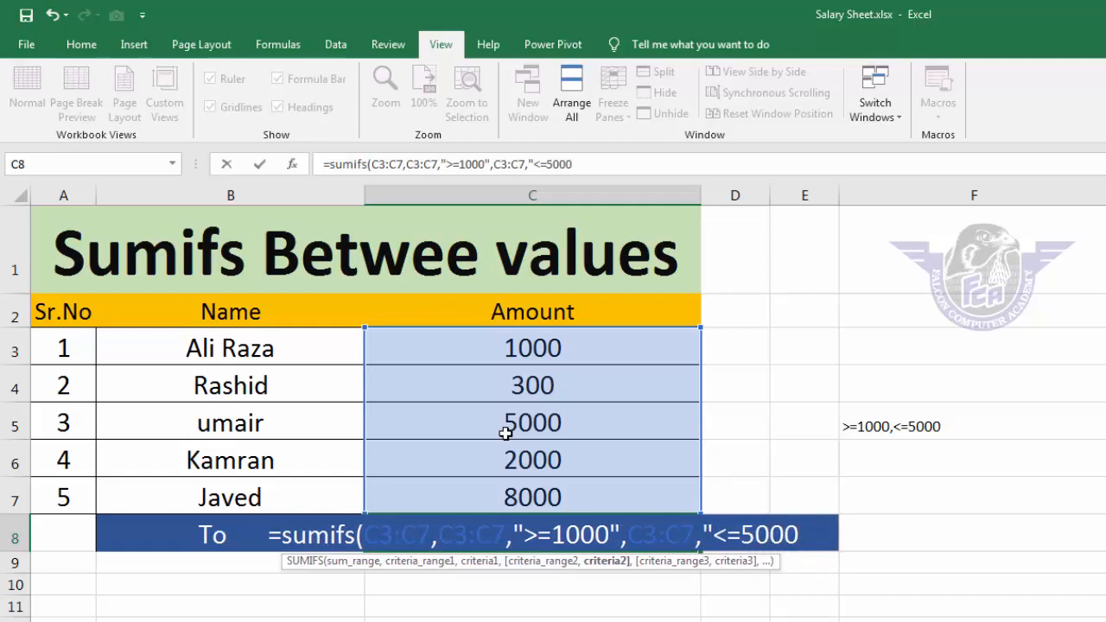
{"action": "type", "text": "\""}
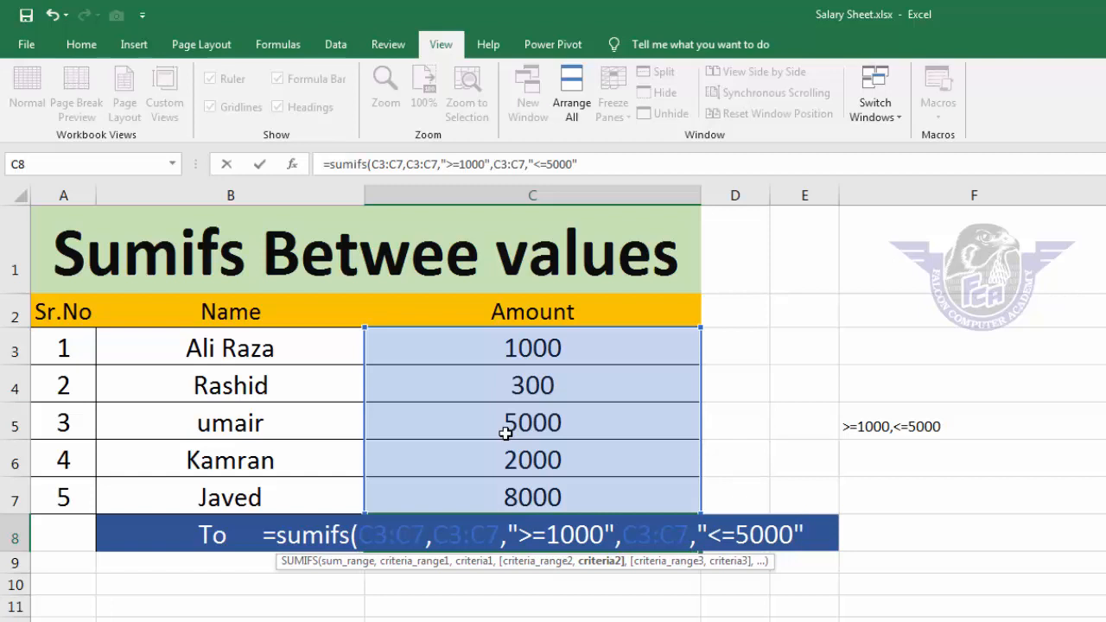
{"action": "type", "text": ")"}
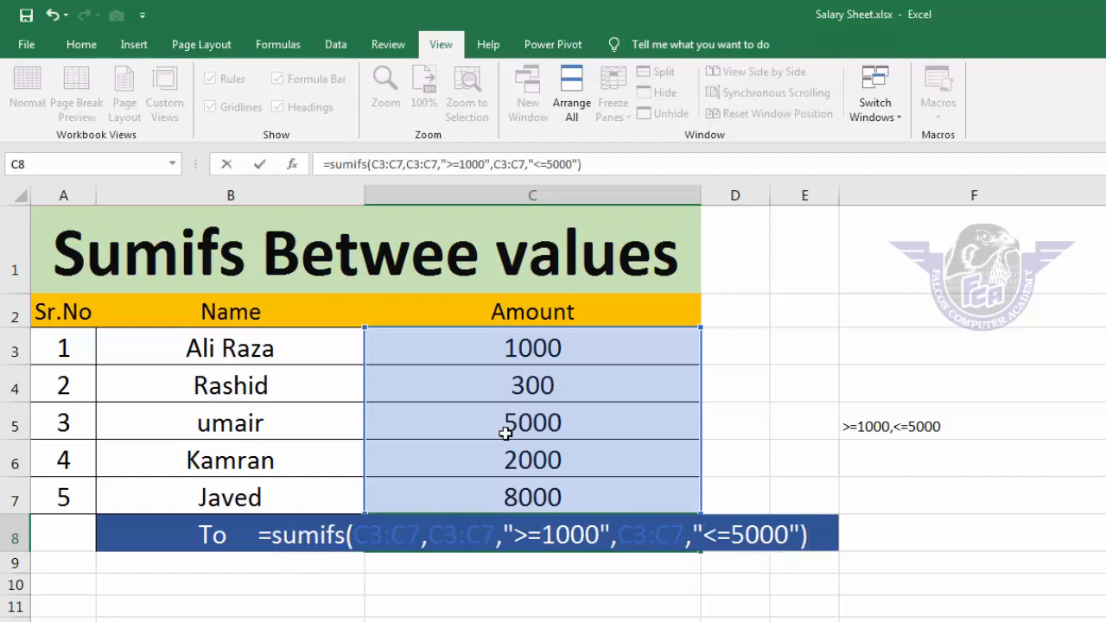
{"action": "key", "text": "Return"}
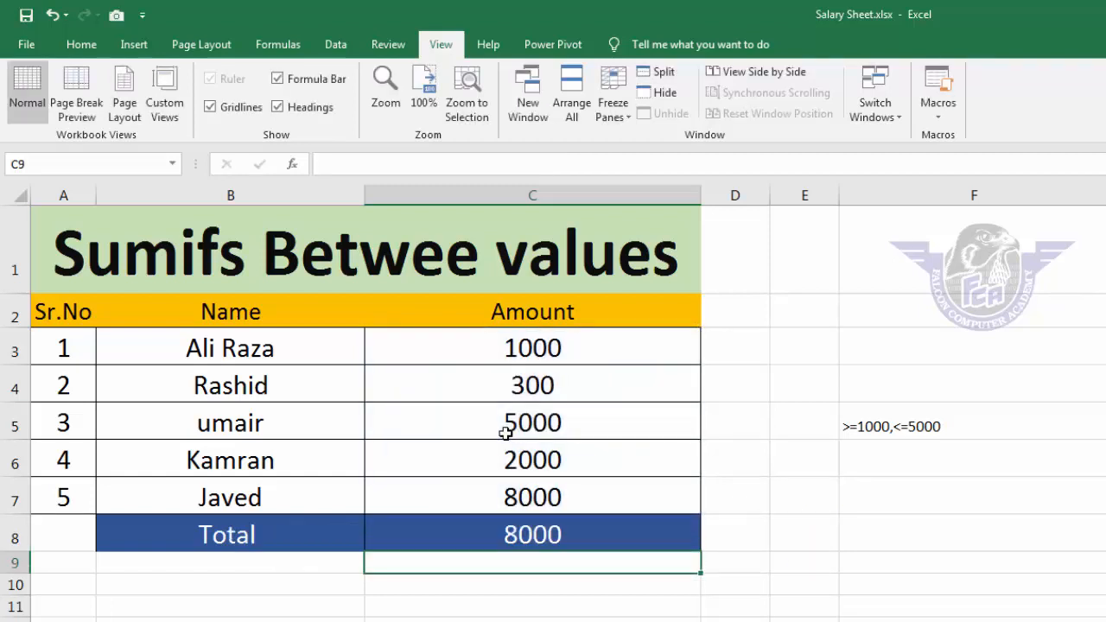
{"action": "left_click", "coordinate": [537, 535]}
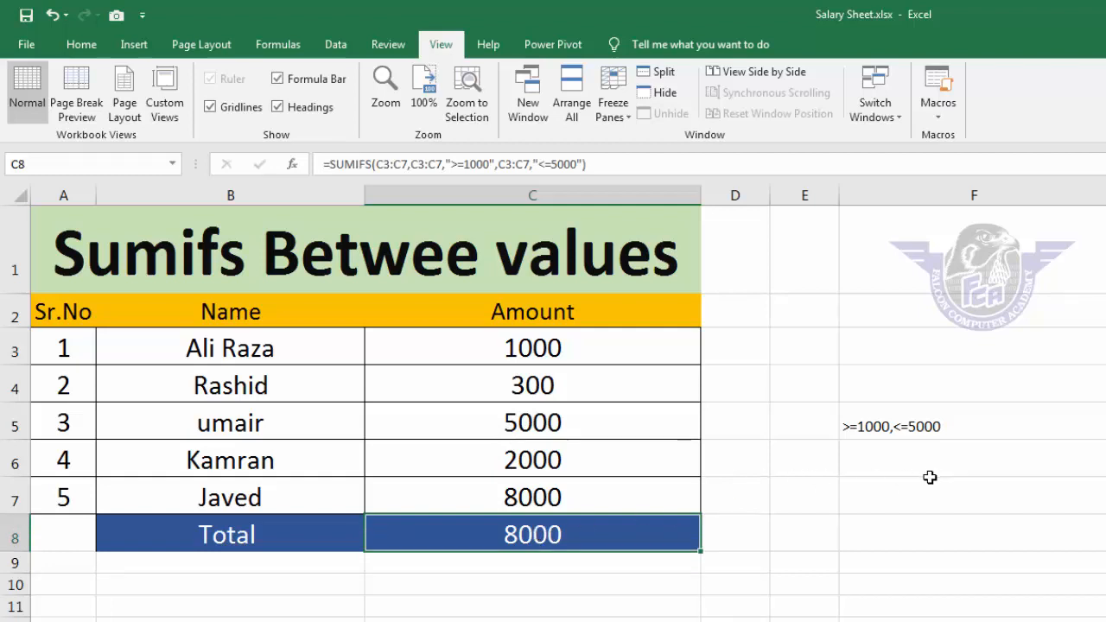
{"action": "left_click", "coordinate": [532, 459]}
{"action": "left_click", "coordinate": [529, 423]}
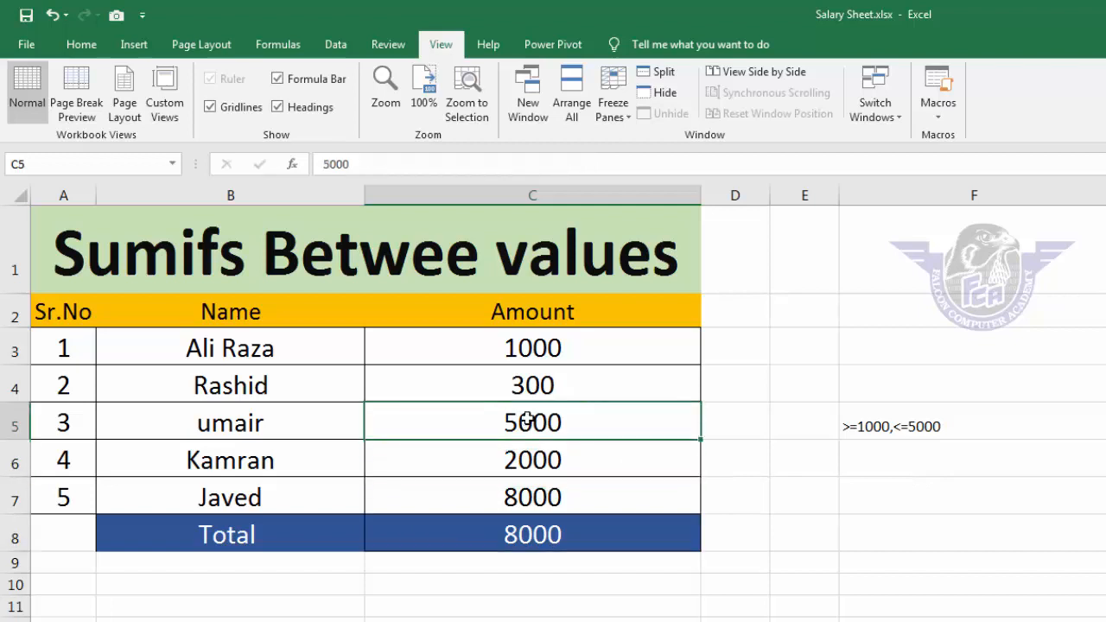
{"action": "left_click", "coordinate": [530, 351]}
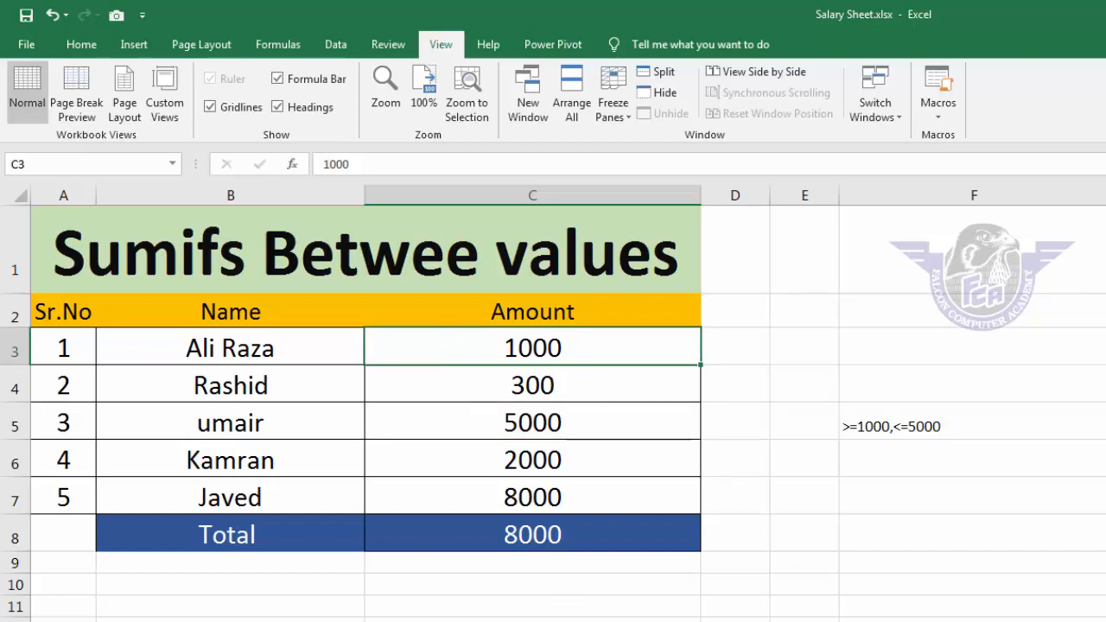
Open the Array Function worksheet and enter the array formula =D3:D8*C3:C8 across the Total cells E3:E8
{"action": "left_click", "coordinate": [361, 621]}
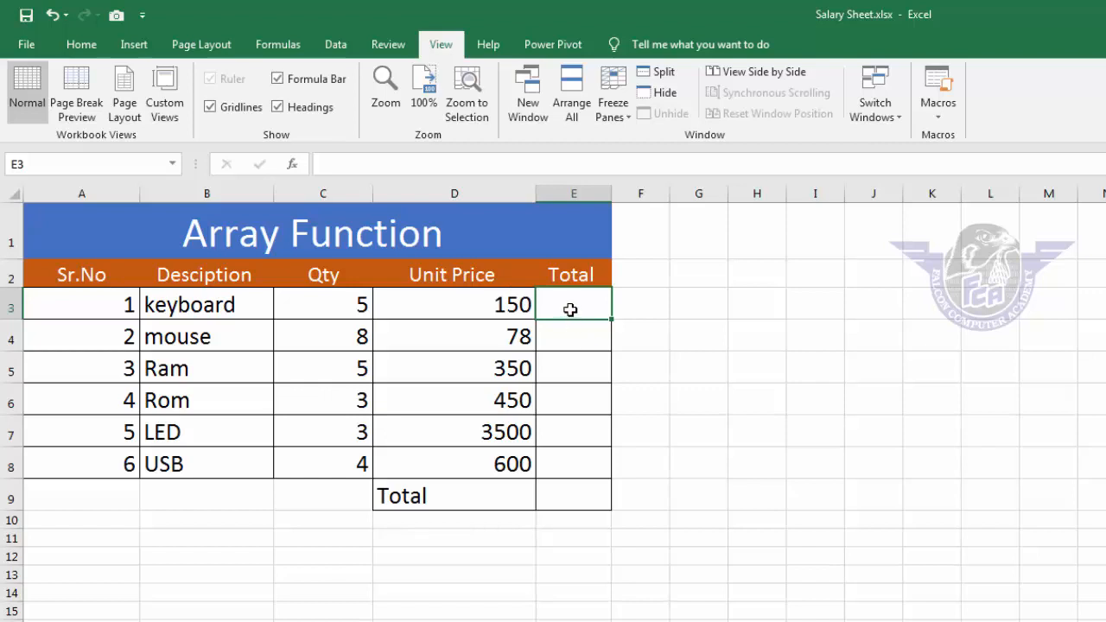
{"action": "left_click_drag", "start_coordinate": [570, 306], "coordinate": [568, 453]}
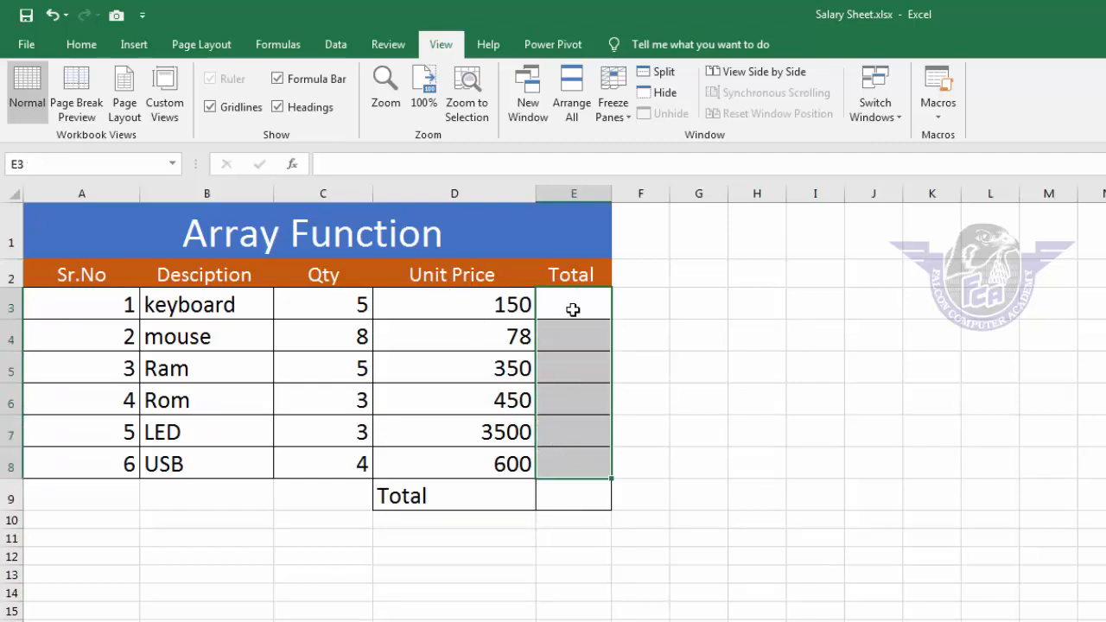
{"action": "left_click", "coordinate": [687, 359]}
{"action": "left_click_drag", "start_coordinate": [565, 304], "coordinate": [554, 454]}
{"action": "type", "text": "="}
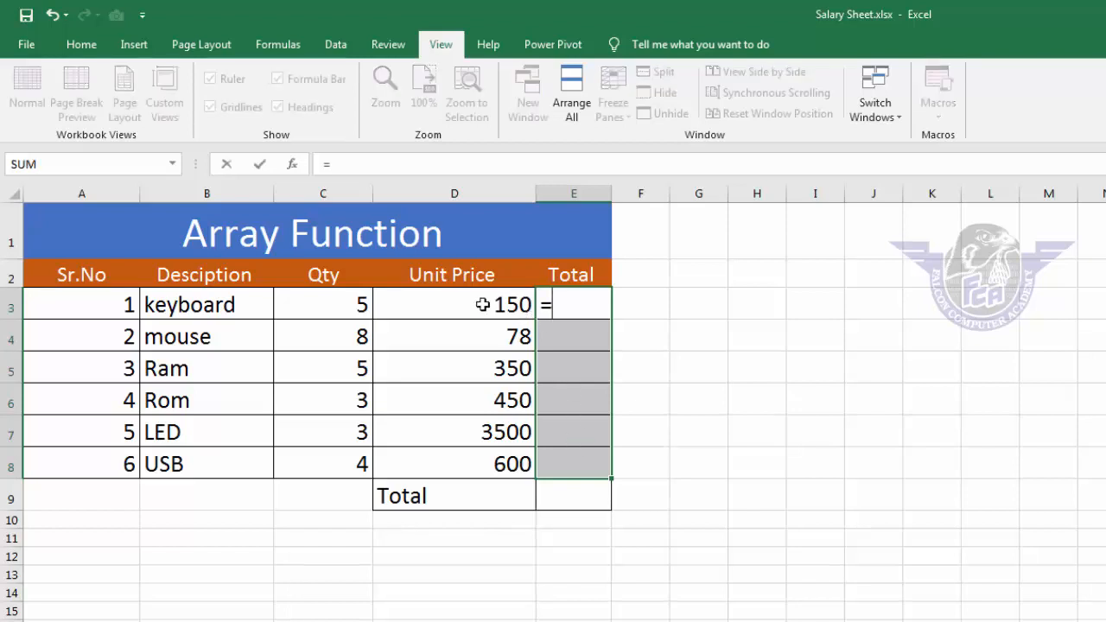
{"action": "left_click_drag", "start_coordinate": [487, 304], "coordinate": [484, 453]}
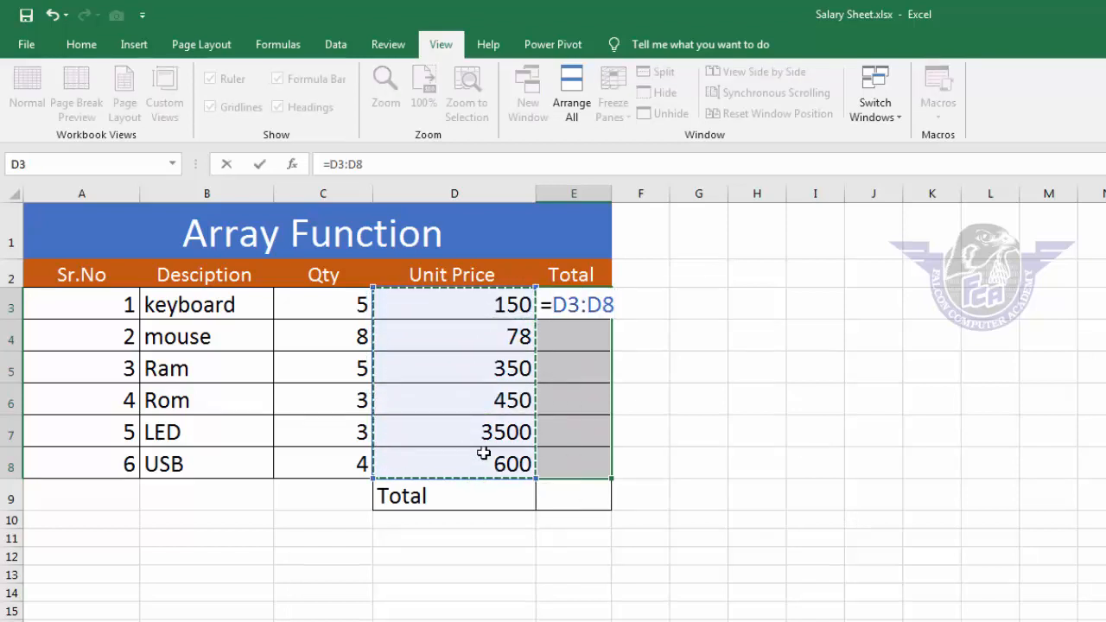
{"action": "type", "text": "*"}
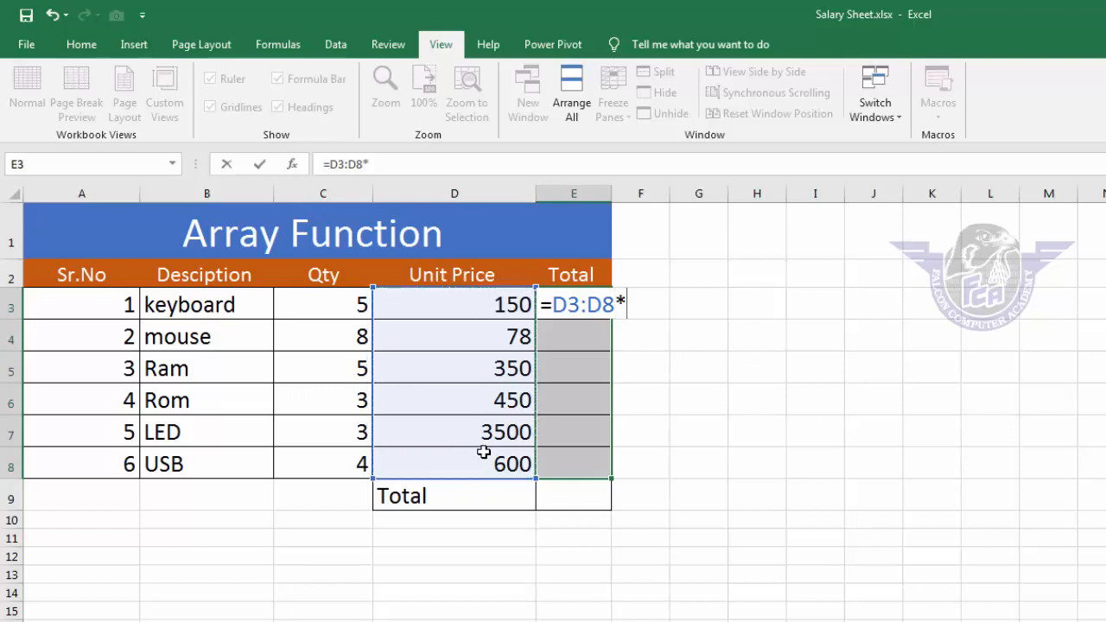
{"action": "left_click", "coordinate": [321, 309]}
{"action": "left_click_drag", "start_coordinate": [326, 334], "coordinate": [331, 456]}
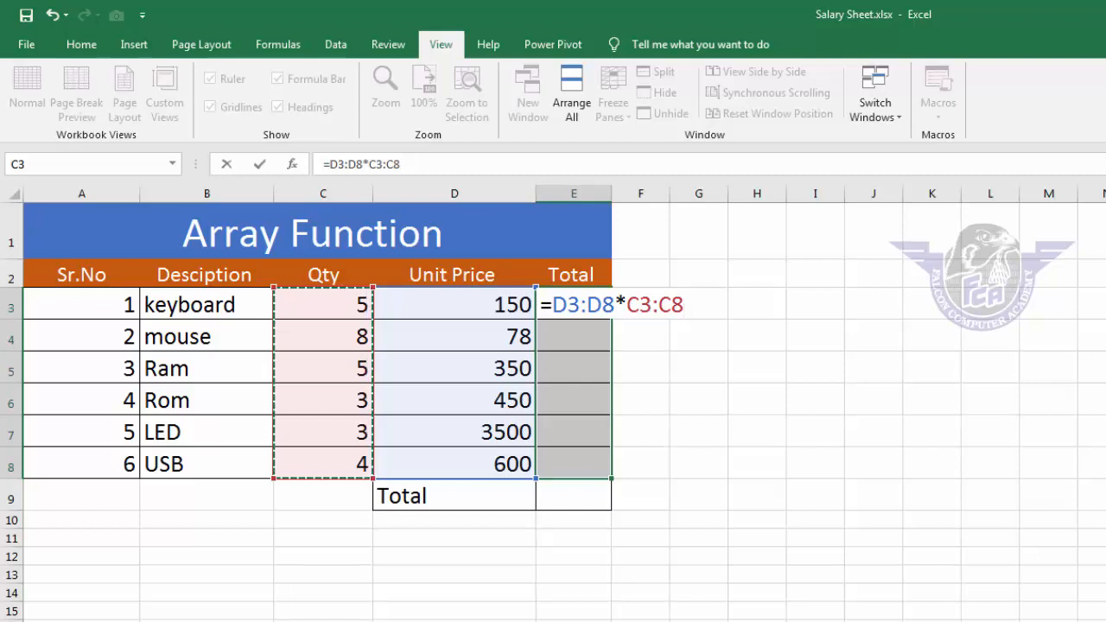
{"action": "key", "text": "ctrl+shift+Return"}
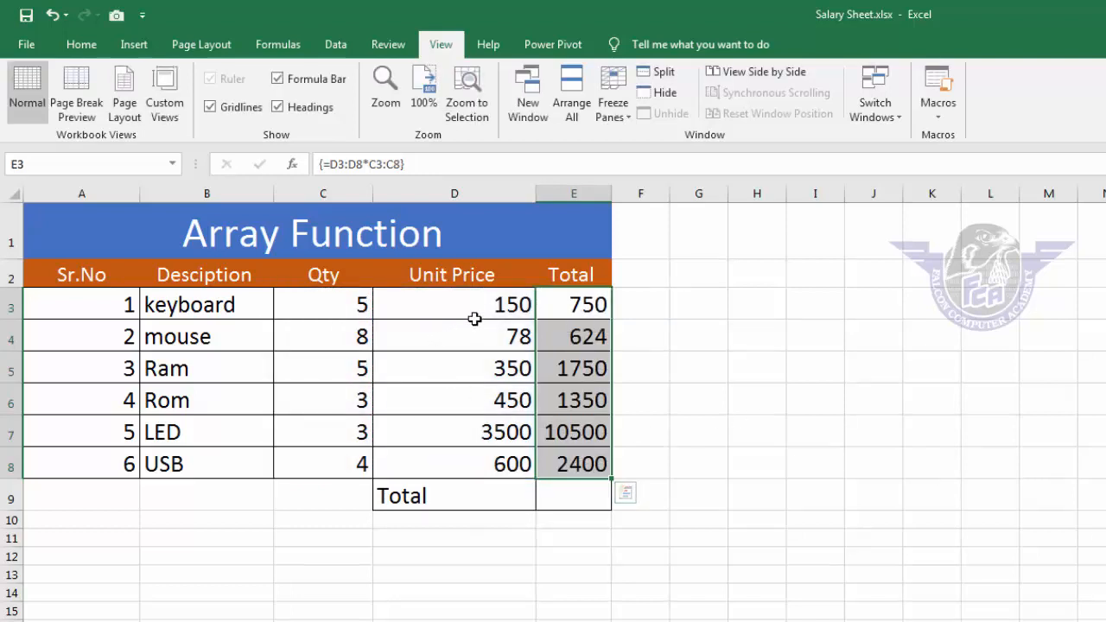
Examine the array formula in the Total column and compare the results with each item's quantity and unit price
{"action": "left_click", "coordinate": [509, 309]}
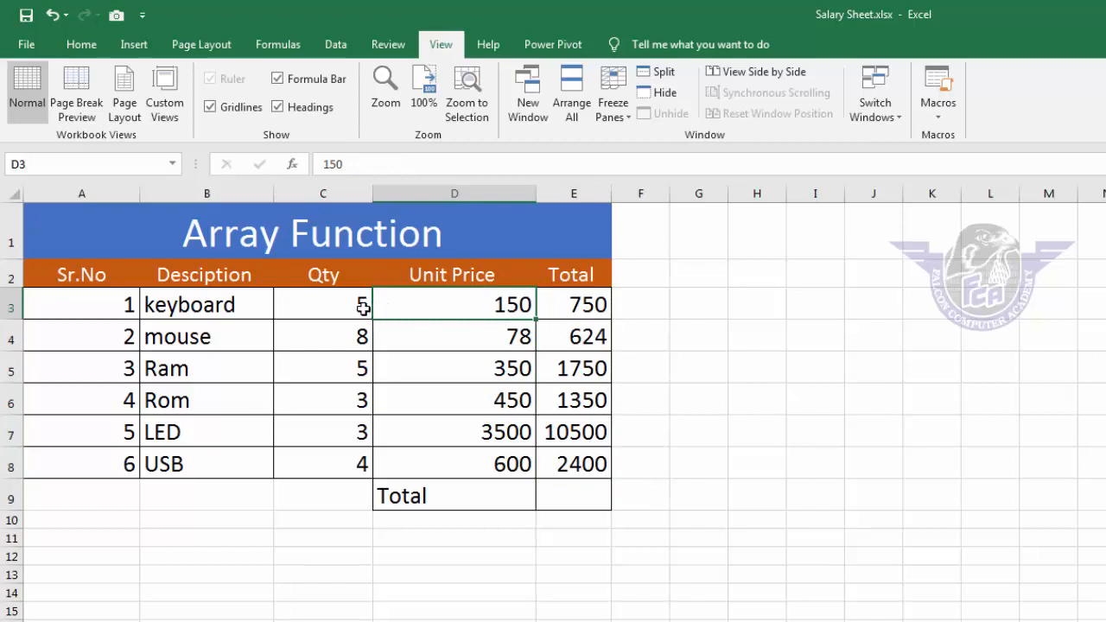
{"action": "left_click", "coordinate": [363, 308]}
{"action": "left_click", "coordinate": [598, 309]}
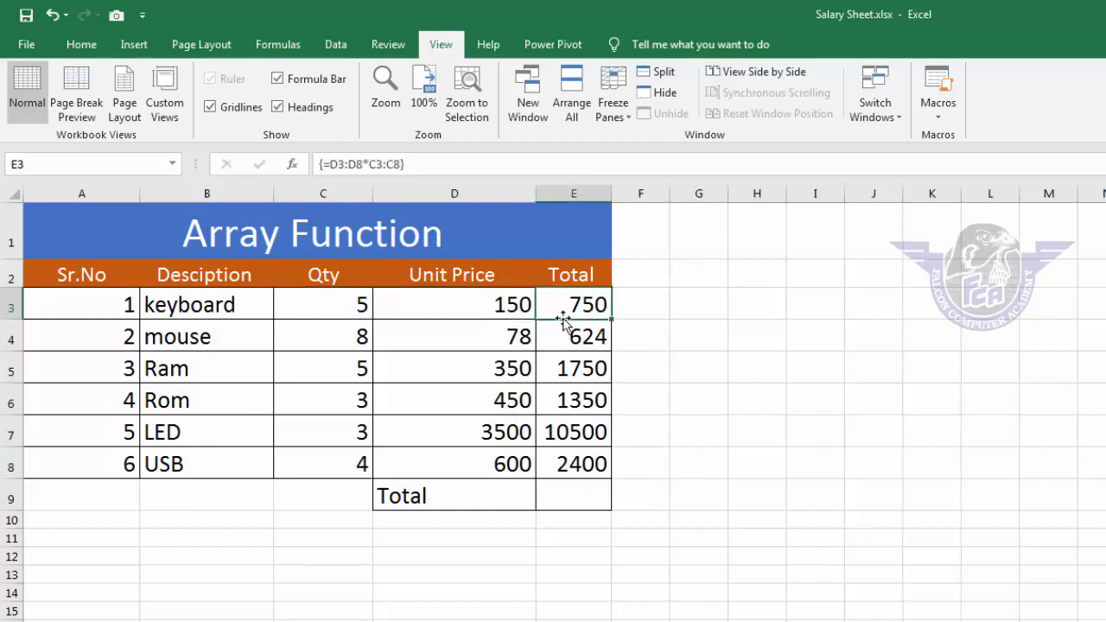
{"action": "left_click", "coordinate": [511, 337]}
{"action": "left_click", "coordinate": [343, 336]}
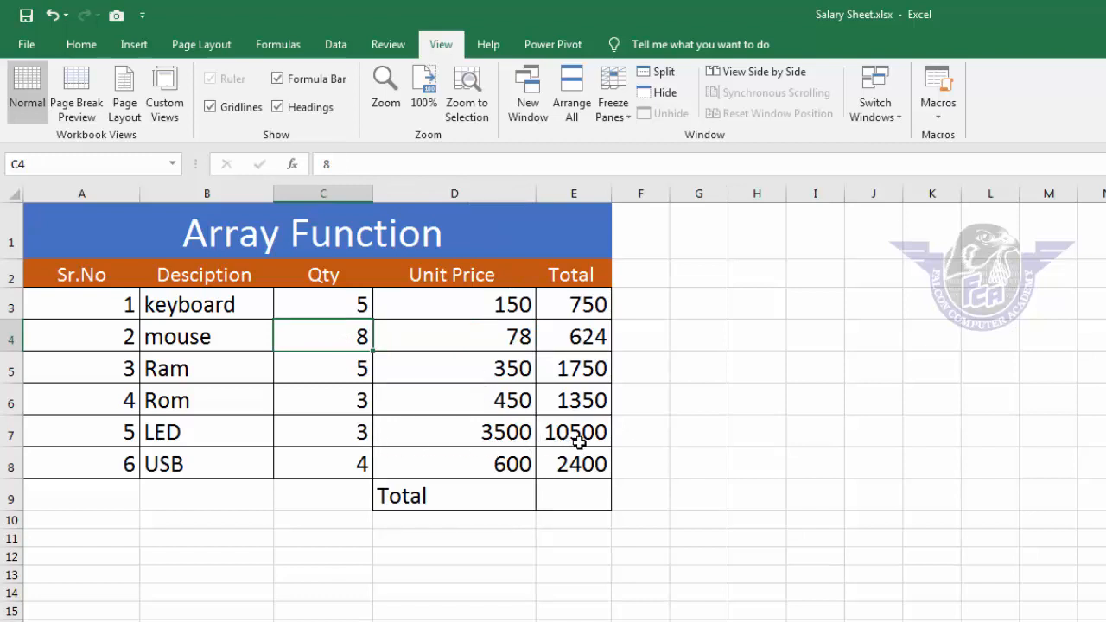
{"action": "left_click", "coordinate": [587, 370]}
{"action": "left_click", "coordinate": [588, 437]}
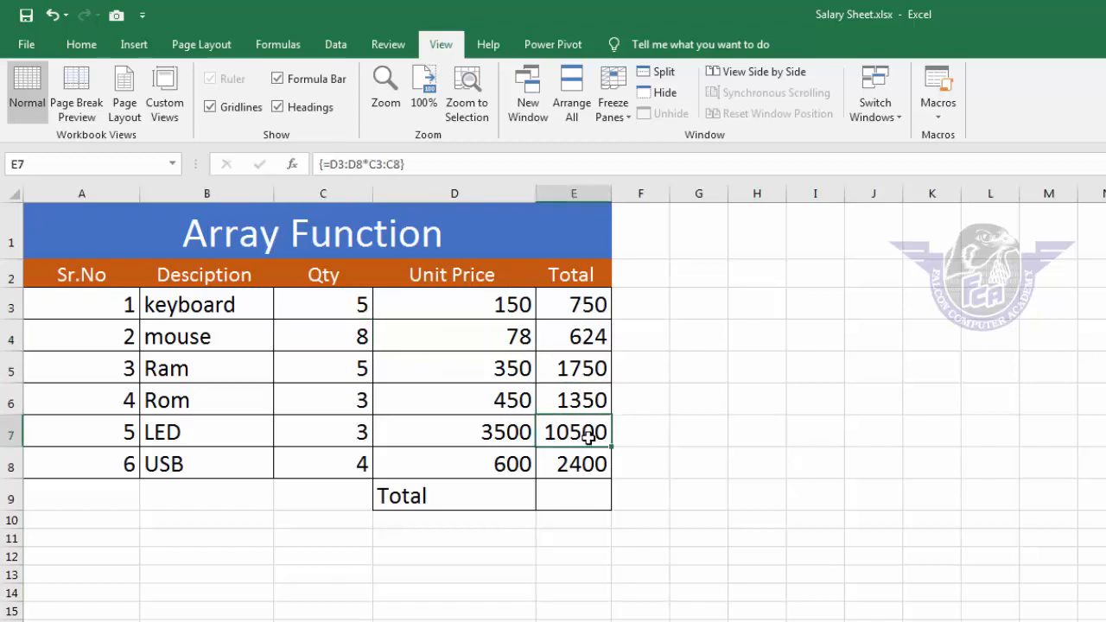
{"action": "left_click", "coordinate": [593, 460]}
{"action": "left_click", "coordinate": [579, 378]}
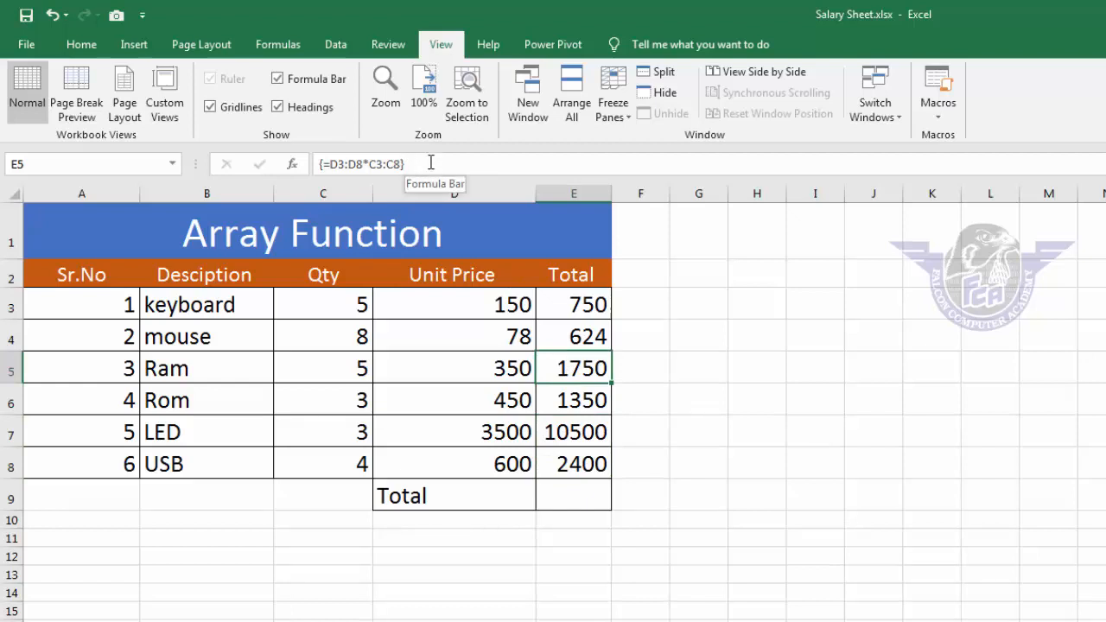
{"action": "left_click", "coordinate": [577, 433]}
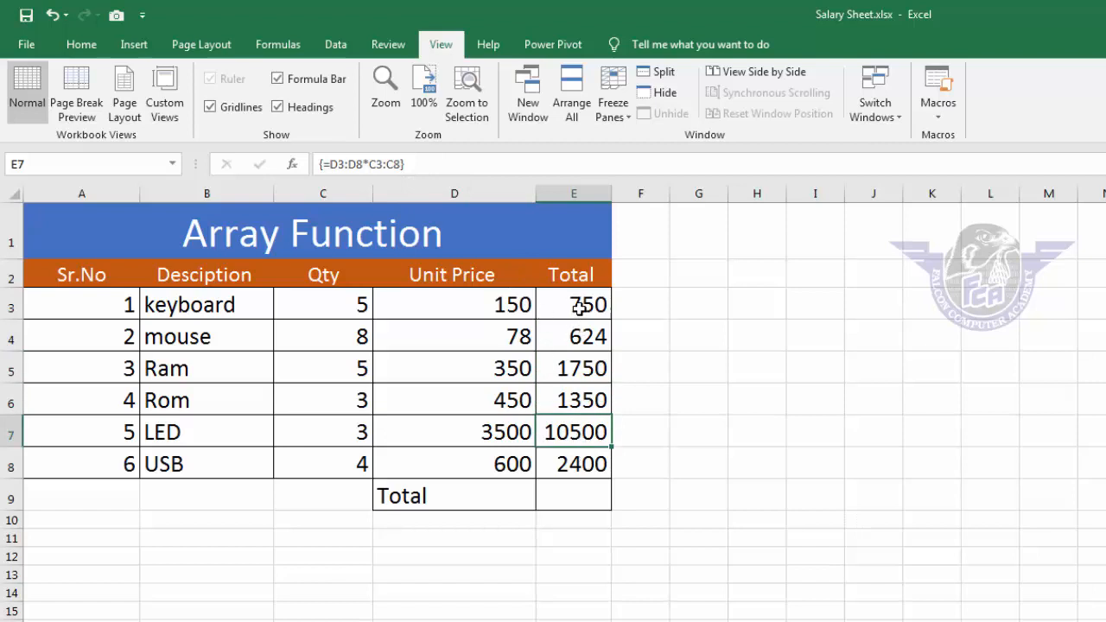
{"action": "left_click_drag", "start_coordinate": [576, 302], "coordinate": [585, 459]}
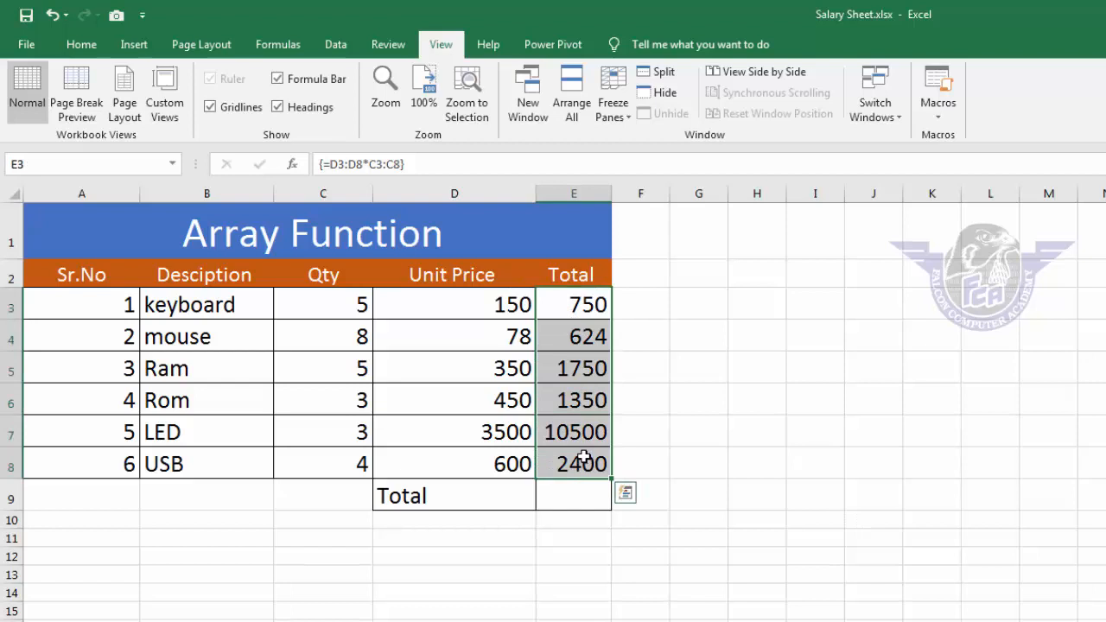
Clear the array formula results from the item Total cells E3:E8, leaving the table's other columns in place
{"action": "left_click", "coordinate": [570, 499]}
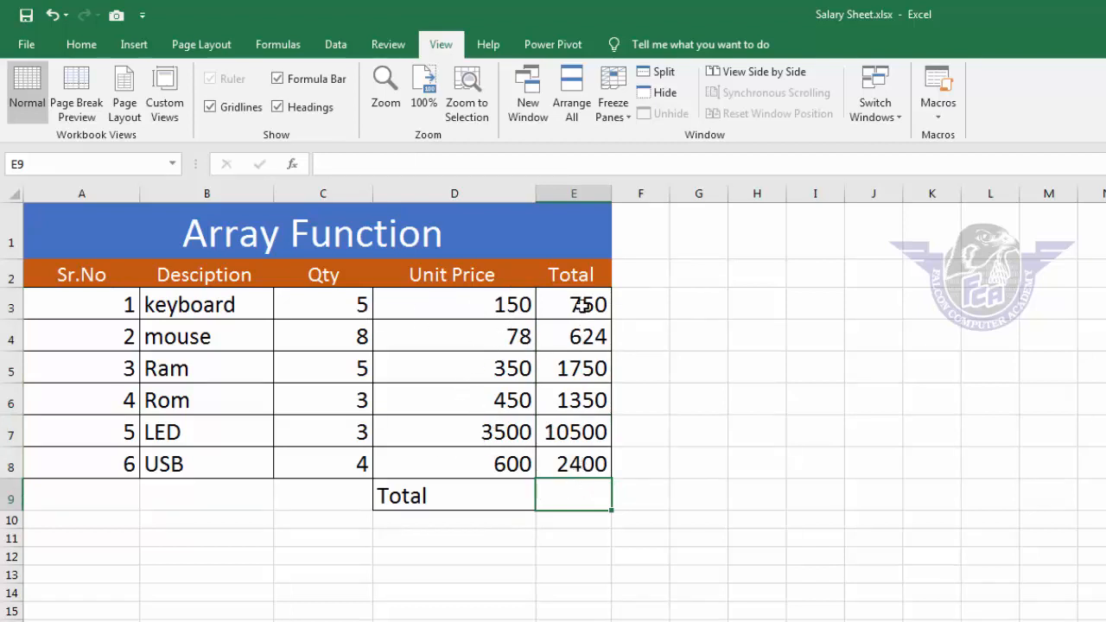
{"action": "left_click_drag", "start_coordinate": [580, 304], "coordinate": [580, 466]}
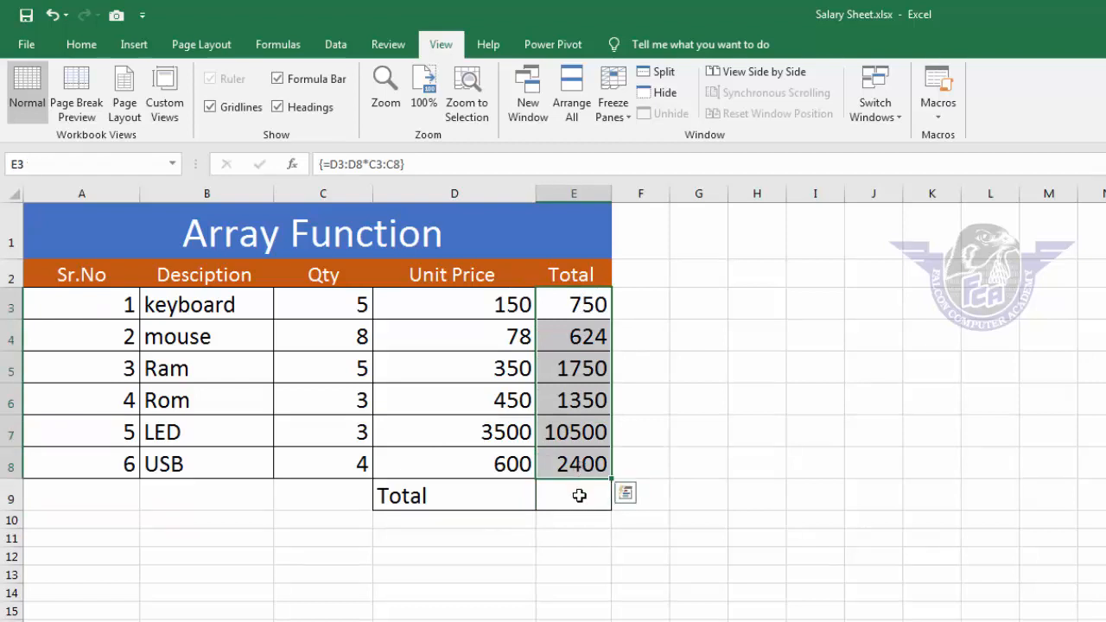
{"action": "left_click", "coordinate": [578, 489]}
{"action": "left_click_drag", "start_coordinate": [580, 306], "coordinate": [577, 457]}
{"action": "key", "text": "Delete"}
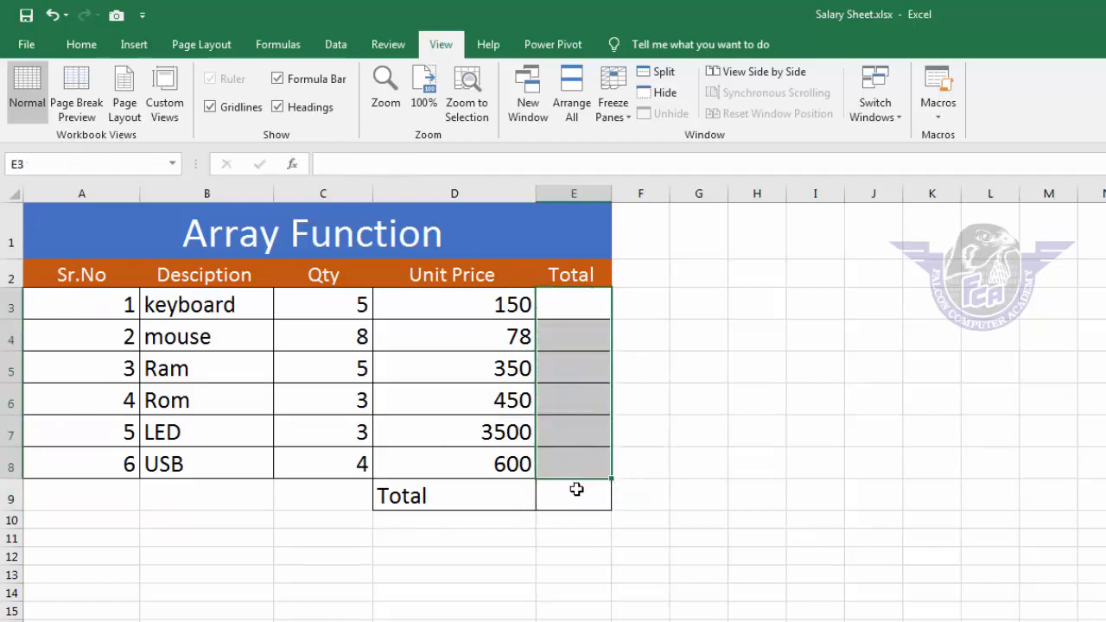
Enter the array formula =SUM(D3:D8*C3:C8) in cell E9 to calculate the grand total from unit prices and quantities
{"action": "left_click", "coordinate": [576, 492]}
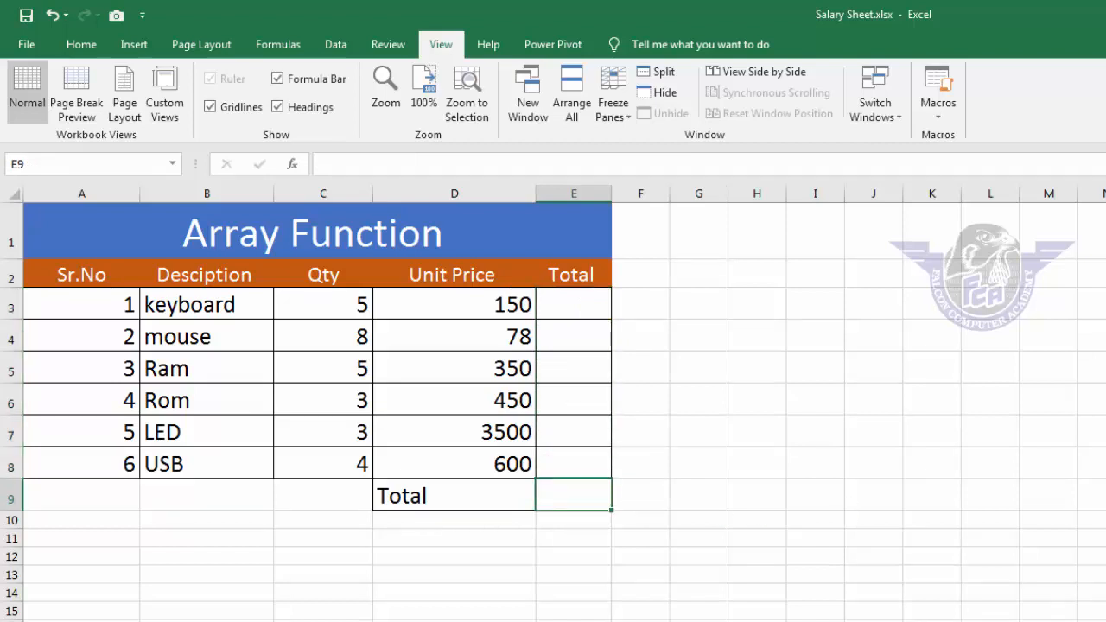
{"action": "type", "text": "=sum"}
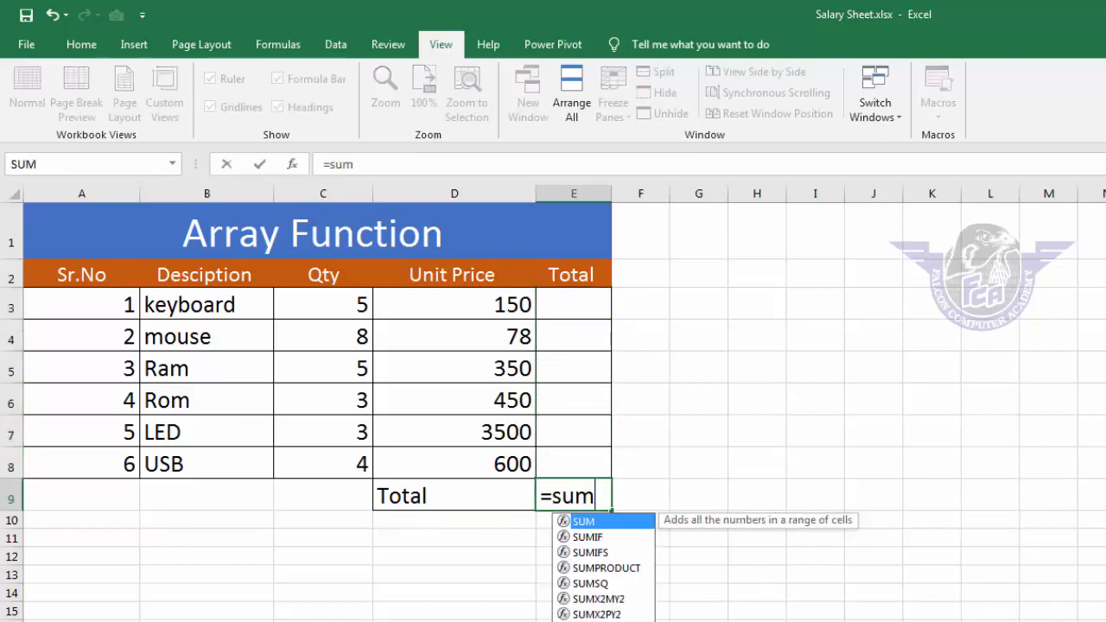
{"action": "type", "text": "ifs"}
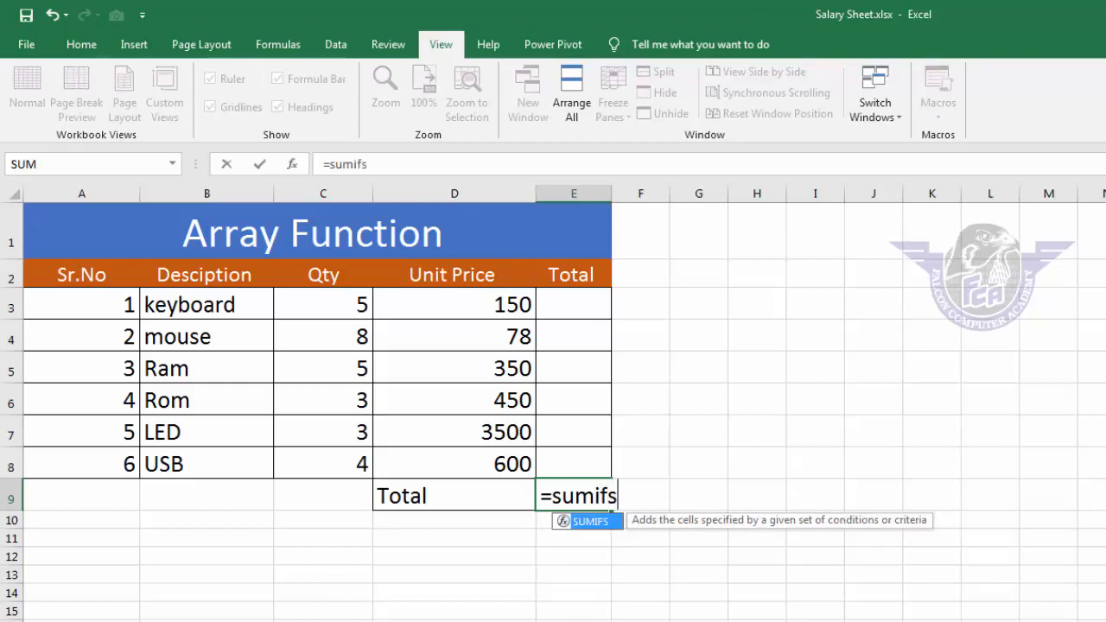
{"action": "key", "text": "BackSpace"}
{"action": "key", "text": "BackSpace"}
{"action": "key", "text": "BackSpace"}
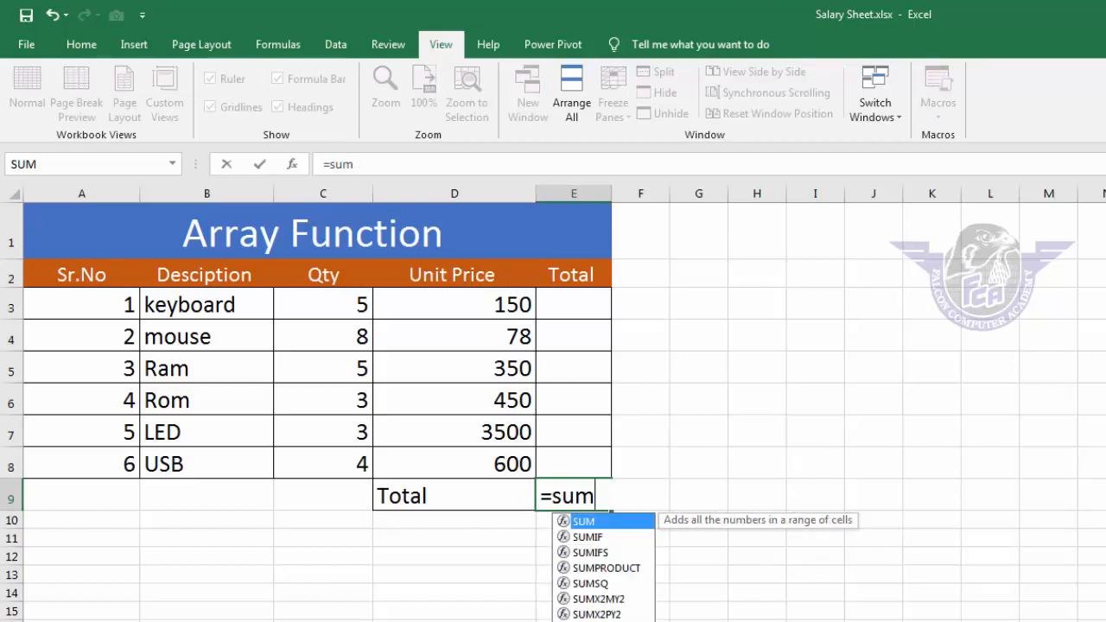
{"action": "type", "text": "("}
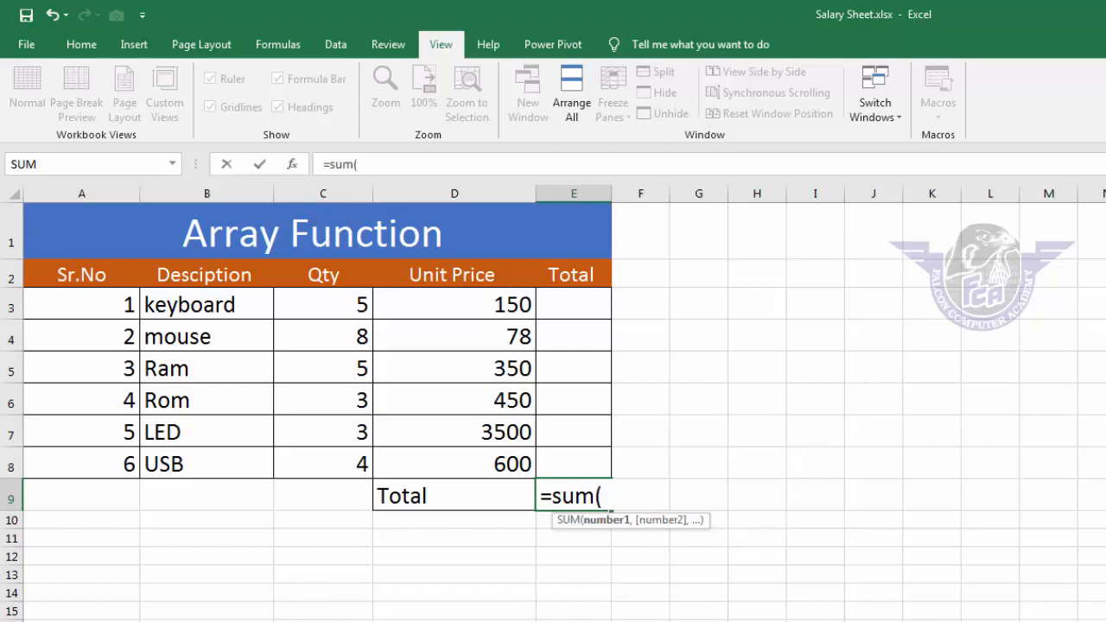
{"action": "left_click_drag", "start_coordinate": [500, 417], "coordinate": [499, 441]}
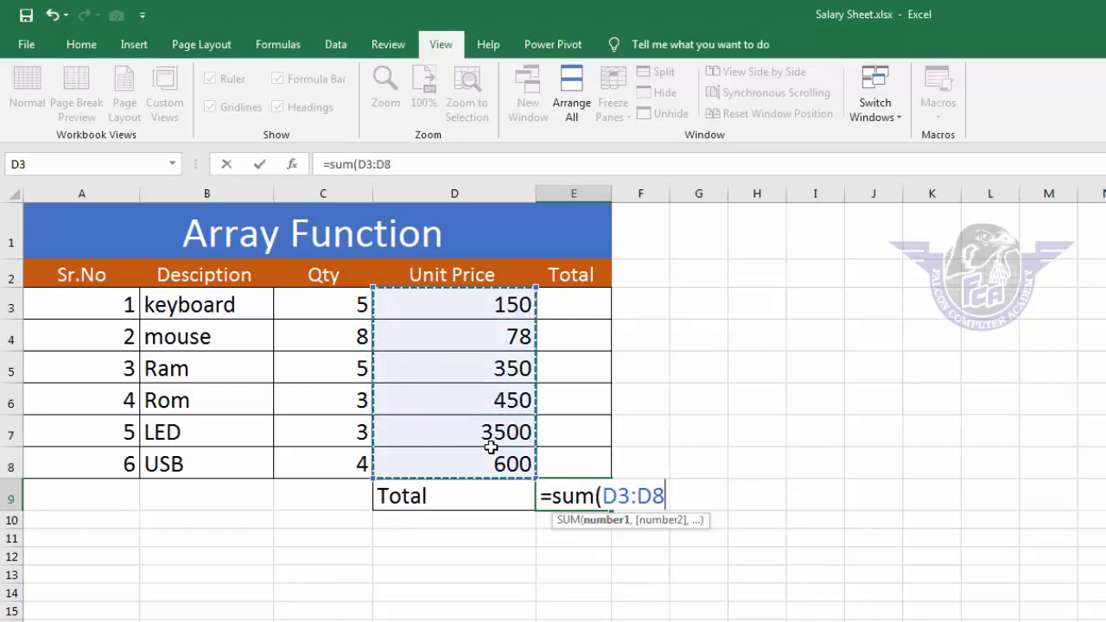
{"action": "type", "text": "*"}
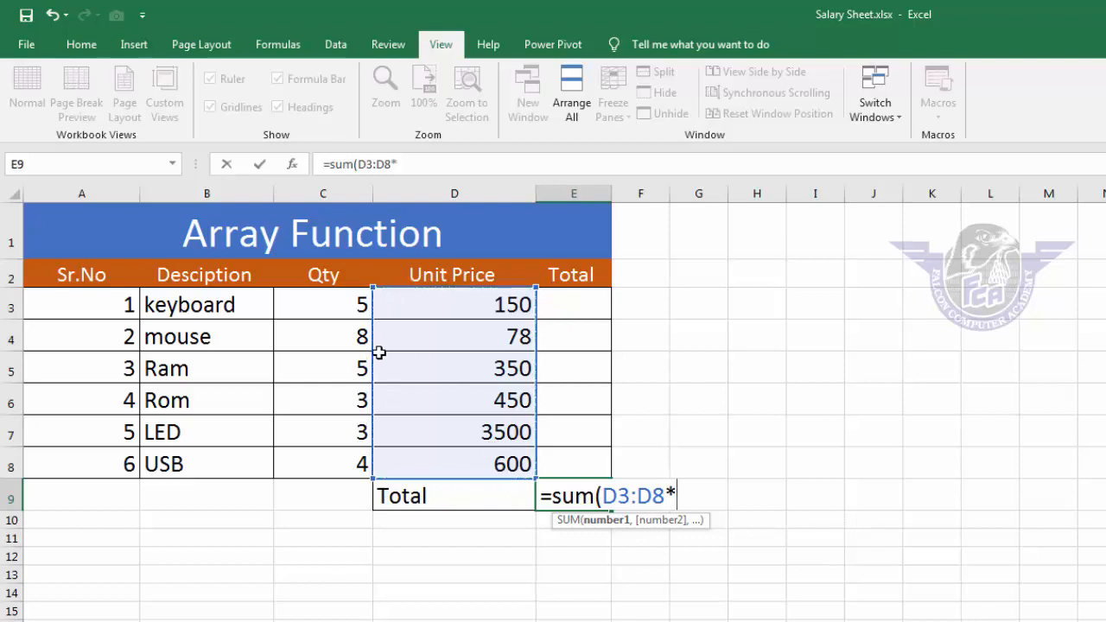
{"action": "left_click_drag", "start_coordinate": [351, 306], "coordinate": [345, 460]}
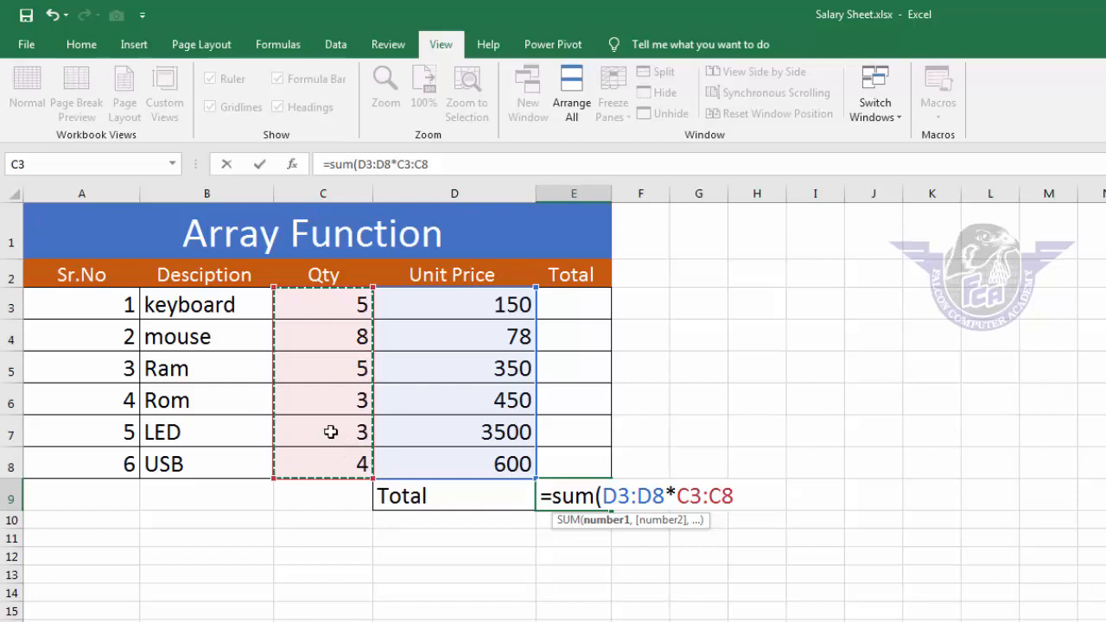
{"action": "type", "text": ")"}
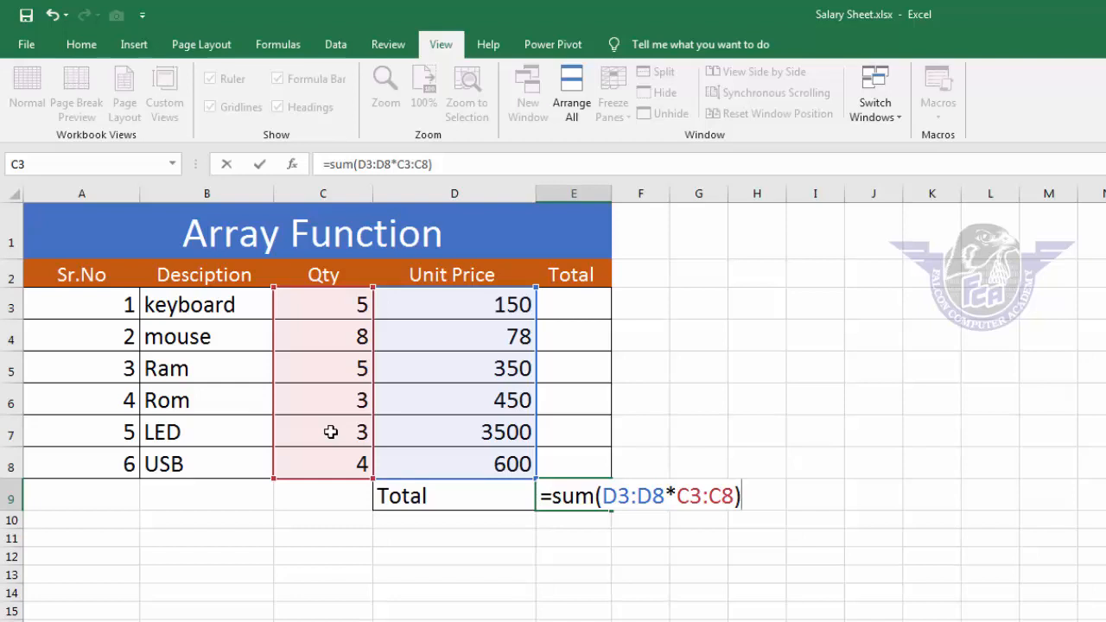
{"action": "key", "text": "ctrl+shift+Return"}
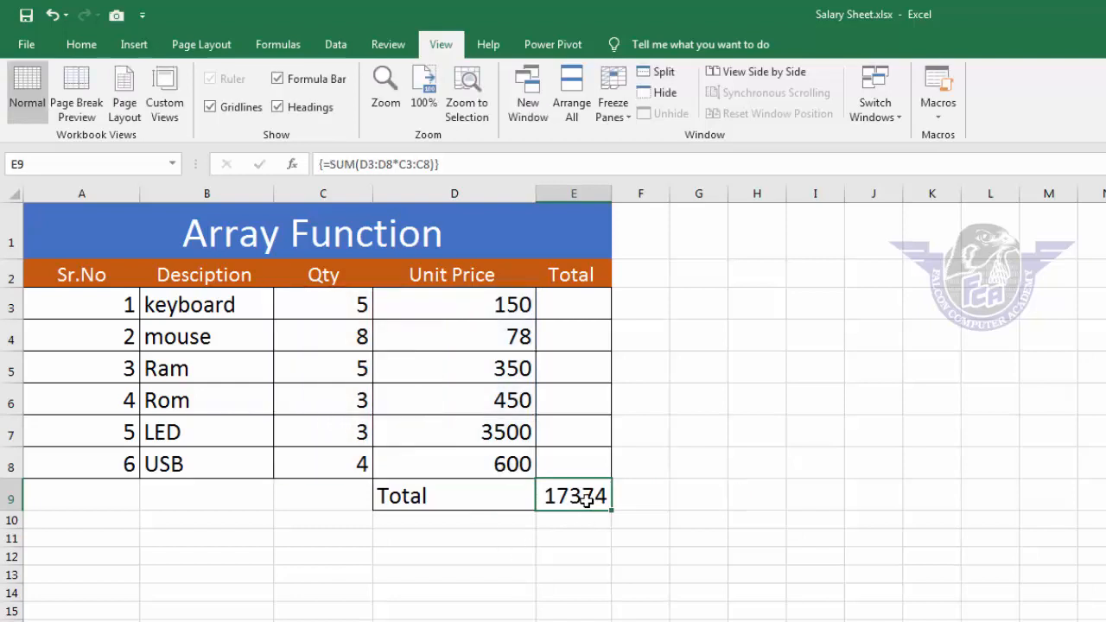